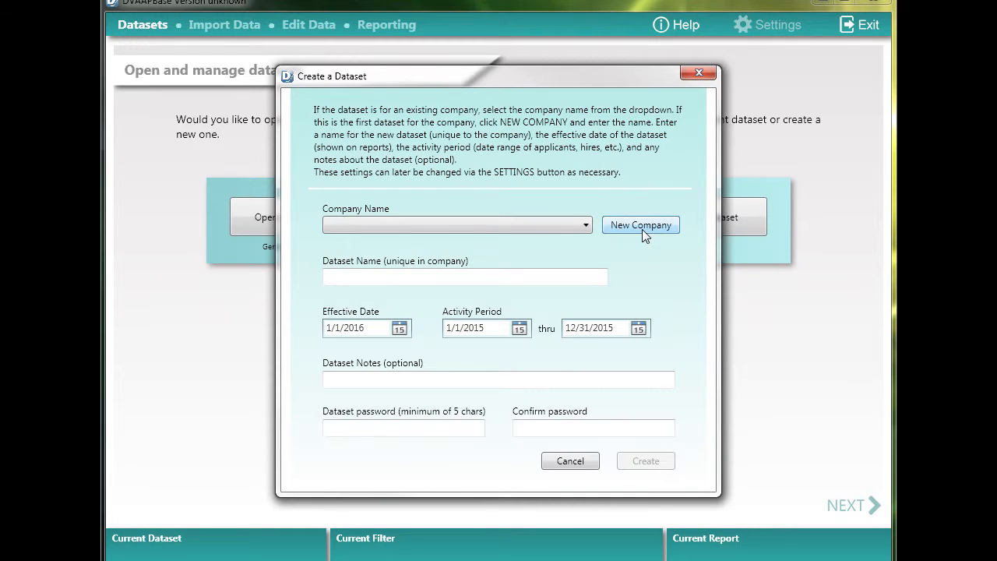
Enter a new company named "Tutorial Company" for the dataset
{"action": "left_click", "coordinate": [569, 231]}
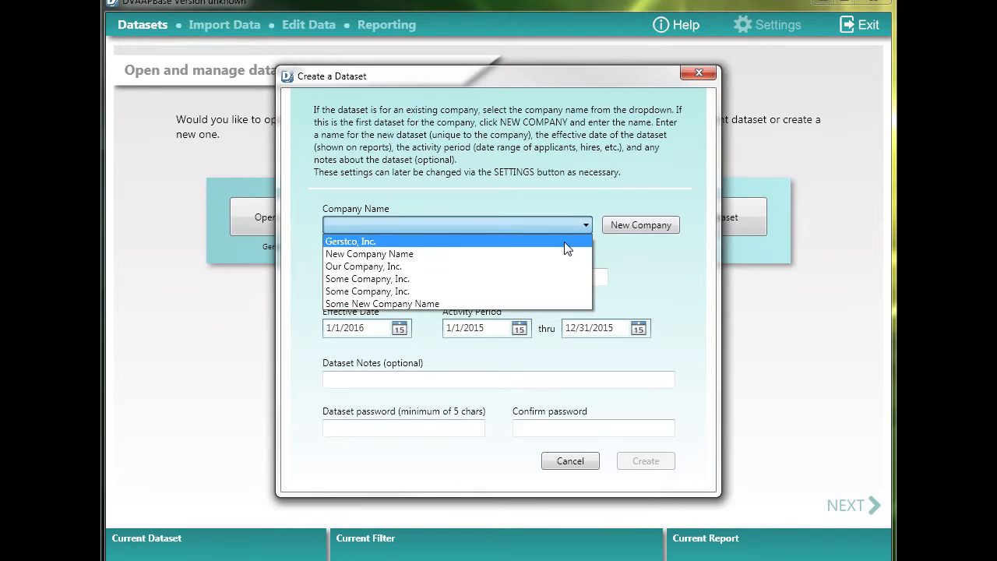
{"action": "left_click", "coordinate": [644, 224]}
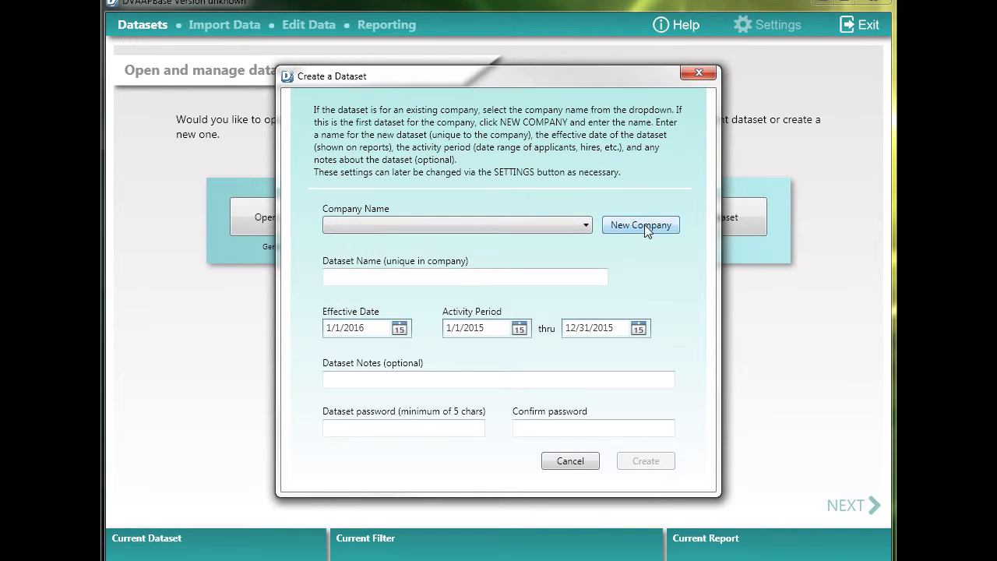
{"action": "left_click", "coordinate": [644, 225]}
{"action": "type", "text": "Tutori"}
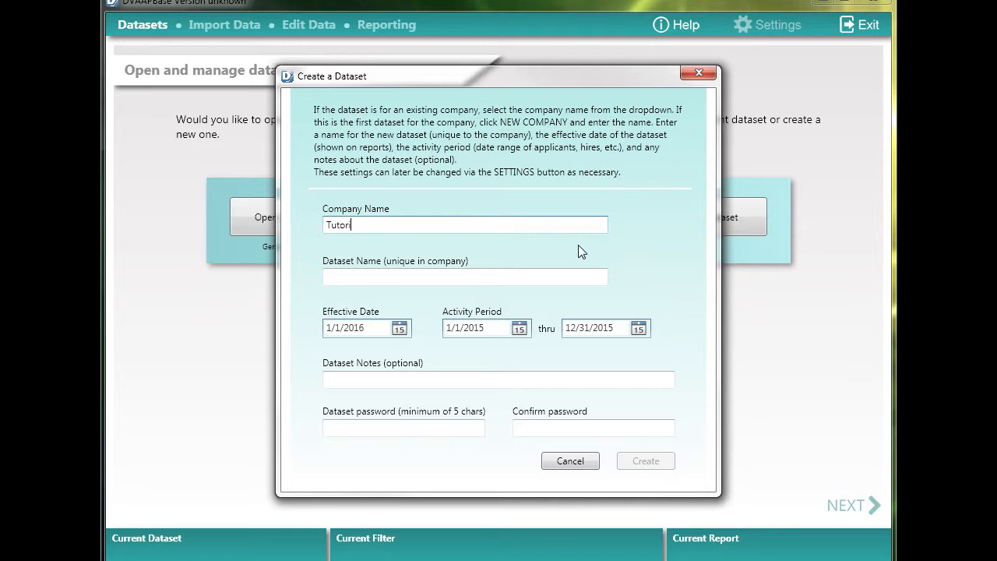
{"action": "type", "text": "al Company"}
Name the new dataset "Turorial Dataset"
{"action": "left_click", "coordinate": [501, 277]}
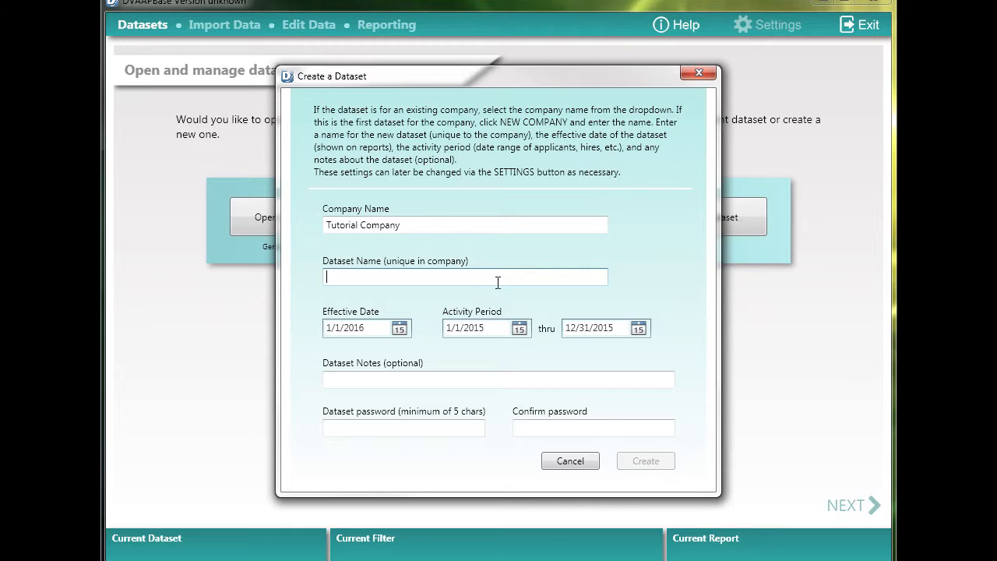
{"action": "type", "text": "Turorial Dataset"}
Set the dataset's effective date to January 1, 2015 using the calendar
{"action": "left_click", "coordinate": [399, 329]}
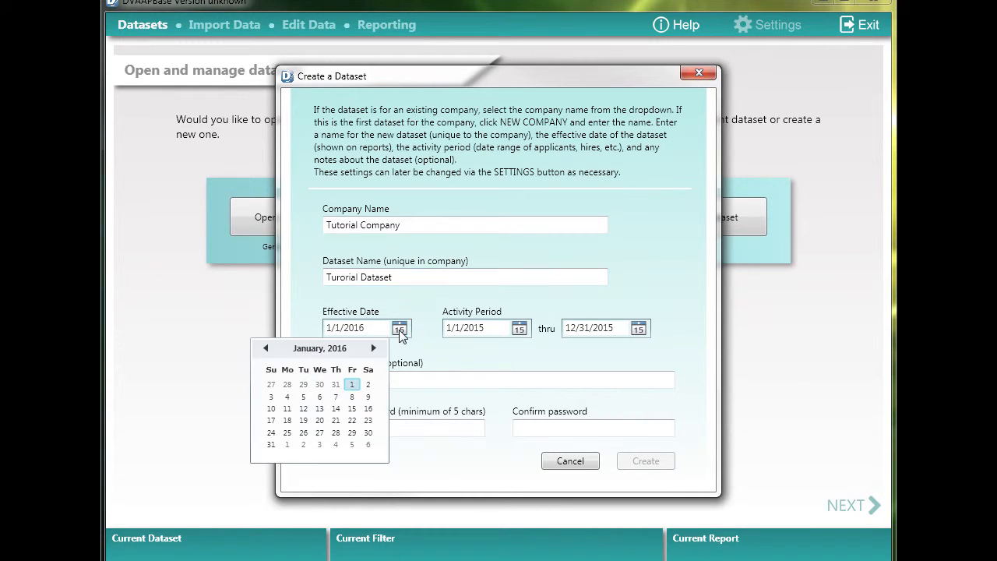
{"action": "left_click", "coordinate": [267, 349]}
{"action": "left_click", "coordinate": [266, 349]}
{"action": "left_click", "coordinate": [266, 349]}
{"action": "left_click", "coordinate": [267, 349]}
{"action": "left_click", "coordinate": [267, 349]}
{"action": "left_click", "coordinate": [266, 349]}
{"action": "left_click", "coordinate": [267, 349]}
{"action": "left_click", "coordinate": [266, 349]}
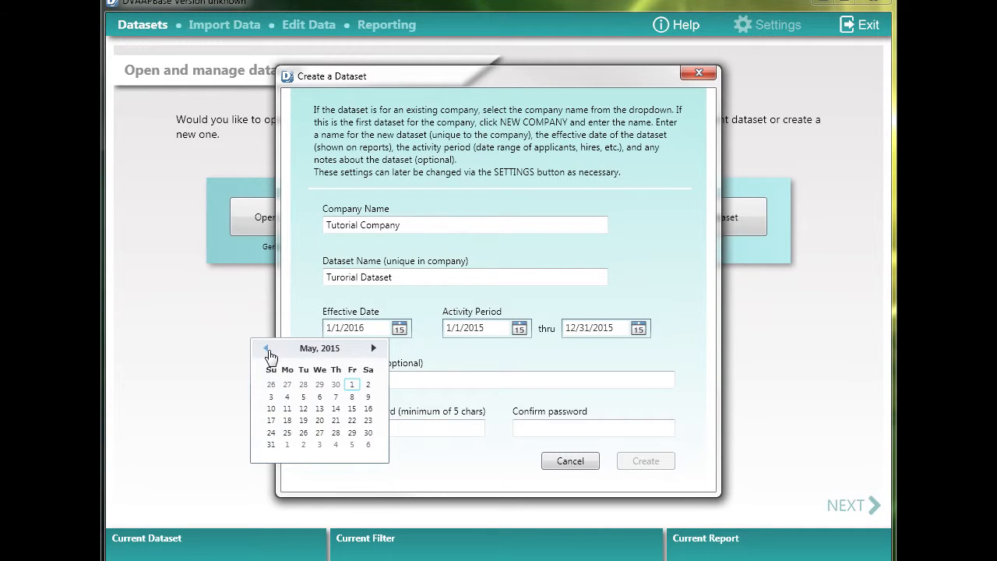
{"action": "left_click", "coordinate": [266, 349]}
{"action": "left_click", "coordinate": [267, 349]}
{"action": "left_click", "coordinate": [267, 349]}
{"action": "left_click", "coordinate": [266, 349]}
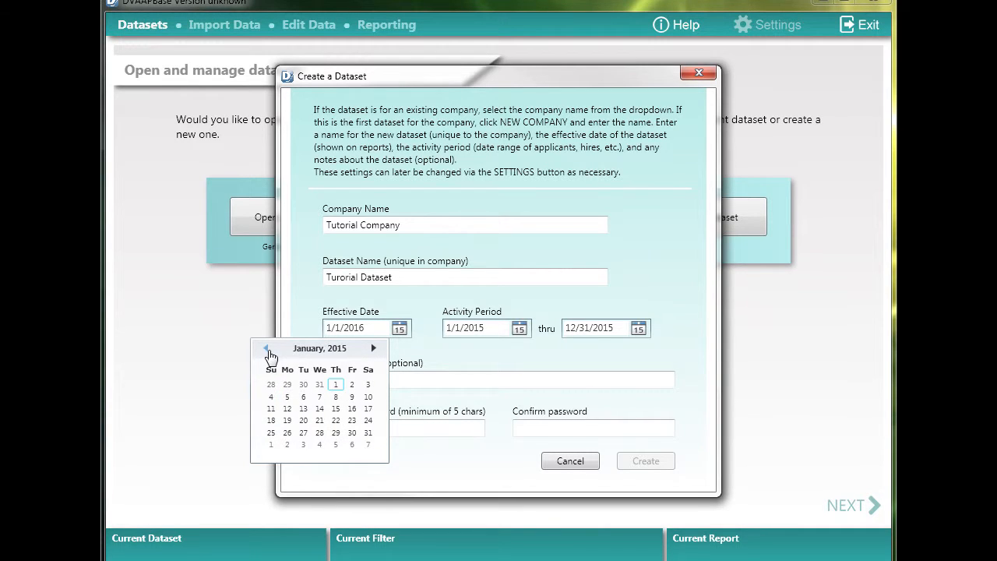
{"action": "left_click", "coordinate": [336, 384]}
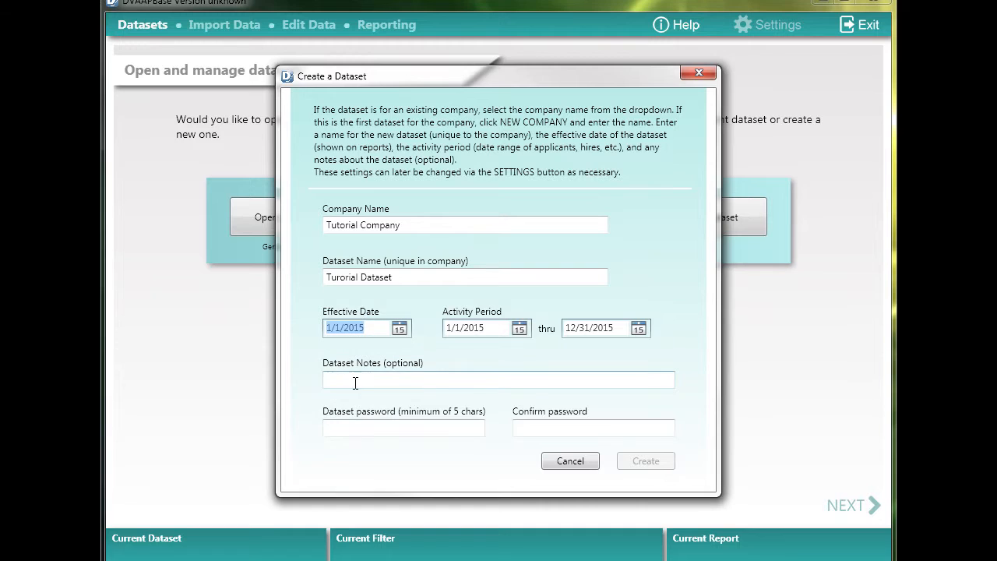
Set the dataset's activity period to run from 1/1/2014 thru 12/31/2014
{"action": "left_click", "coordinate": [489, 328]}
{"action": "left_click_drag", "start_coordinate": [489, 328], "coordinate": [445, 335]}
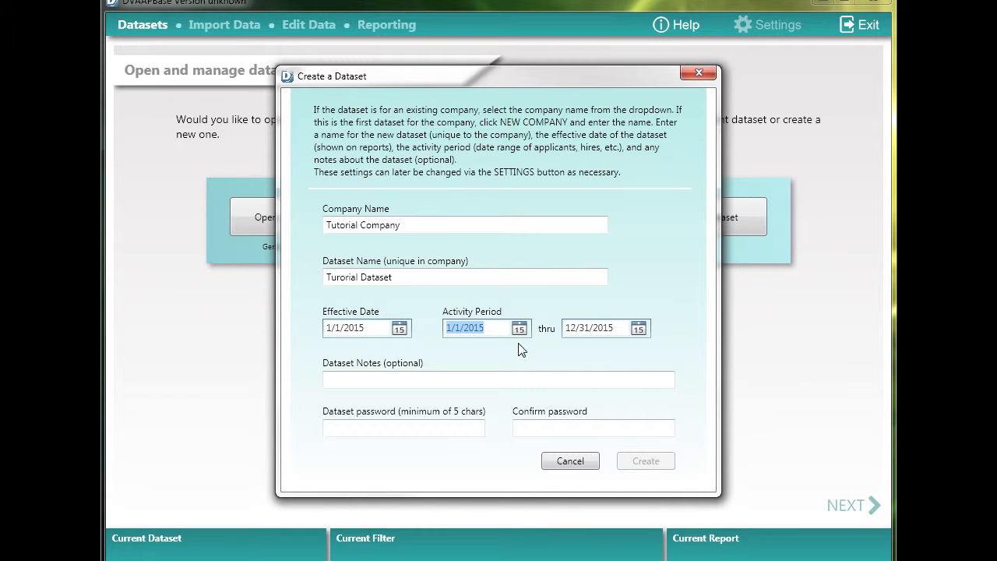
{"action": "type", "text": "1/1/2014"}
{"action": "key", "text": "Tab"}
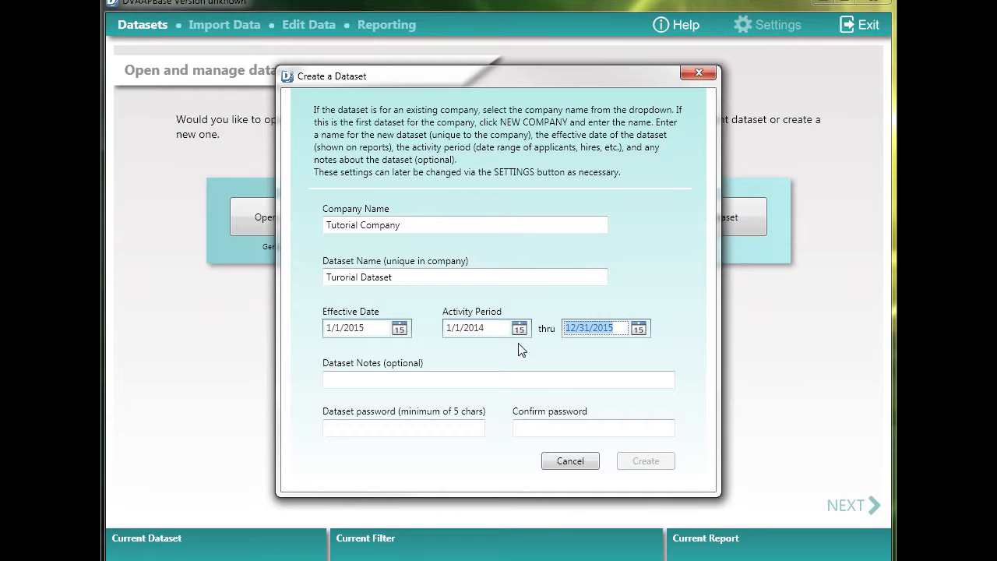
{"action": "type", "text": "12/31"}
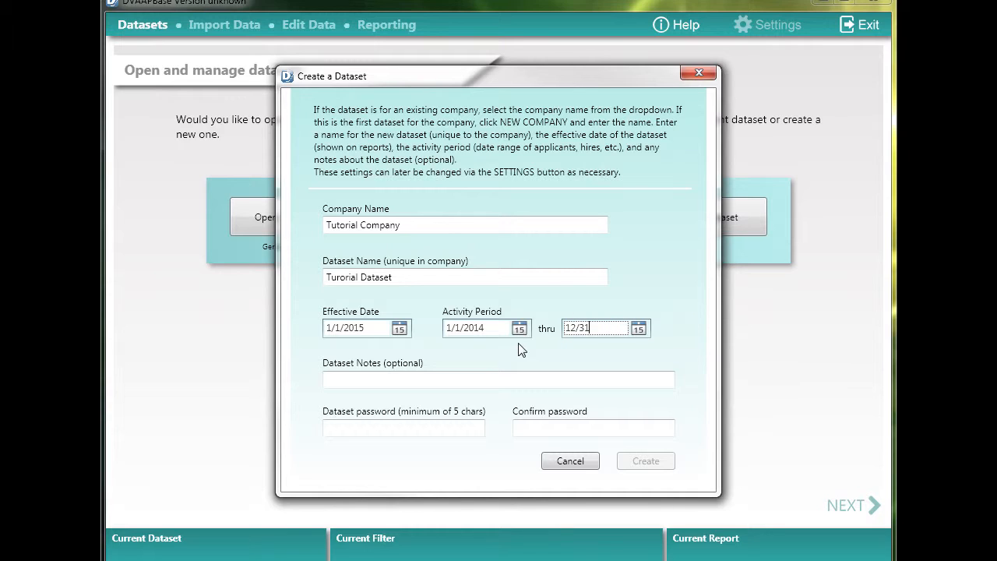
{"action": "type", "text": "/2104"}
{"action": "key", "text": "BackSpace"}
{"action": "key", "text": "BackSpace"}
{"action": "key", "text": "BackSpace"}
{"action": "type", "text": "014"}
{"action": "key", "text": "Tab"}
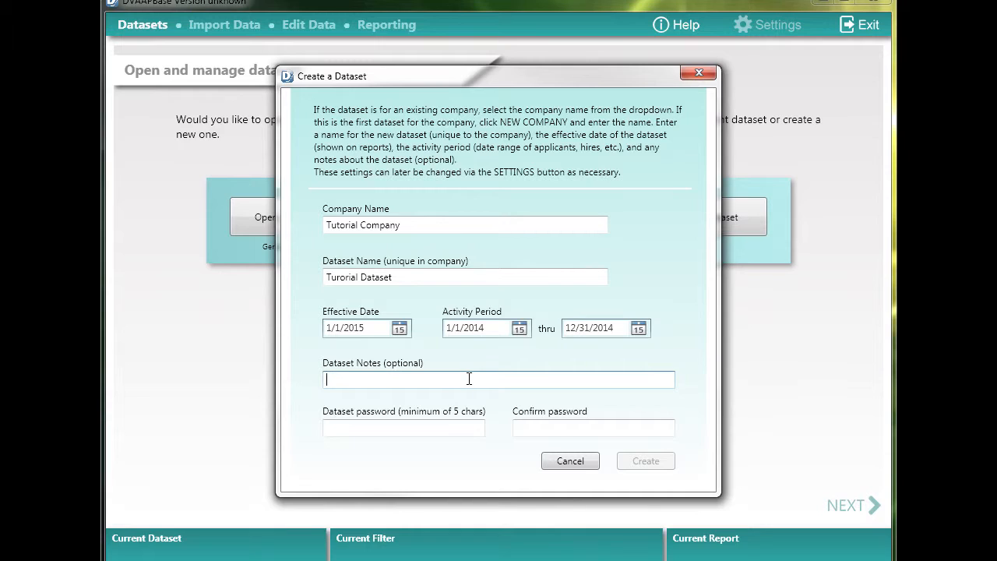
Add the dataset note "Tutorial use only"
{"action": "type", "text": "Tutorial use only"}
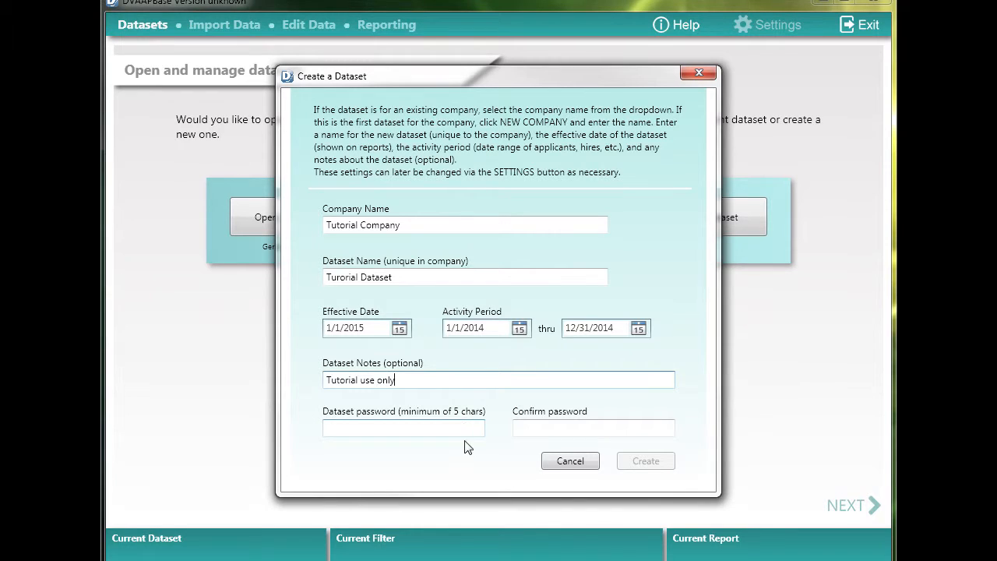
Enter and confirm the dataset password, create the dataset and dismiss the confirmation message
{"action": "left_click", "coordinate": [423, 428]}
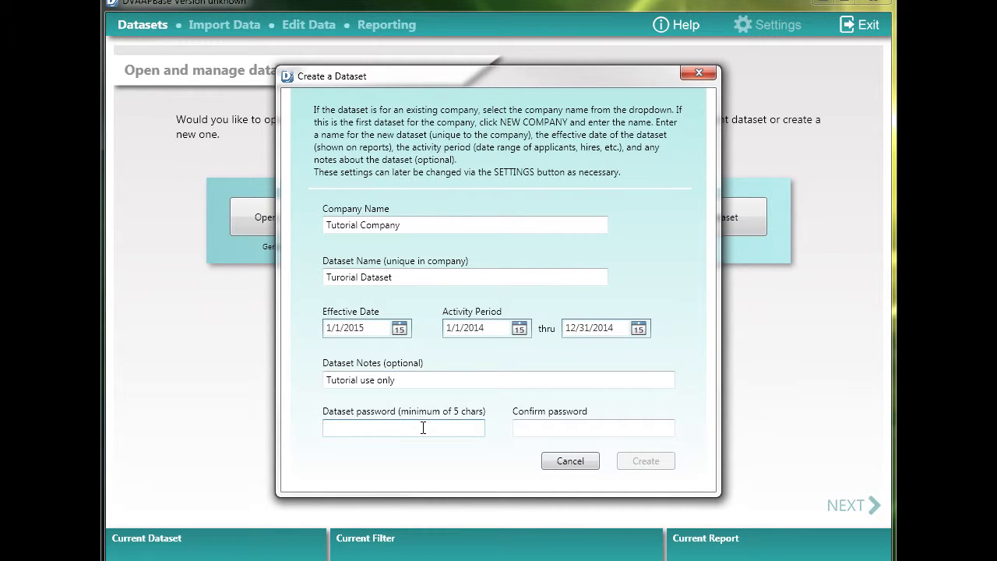
{"action": "type", "text": "123456"}
{"action": "key", "text": "Tab"}
{"action": "type", "text": "123456"}
{"action": "key", "text": "Tab"}
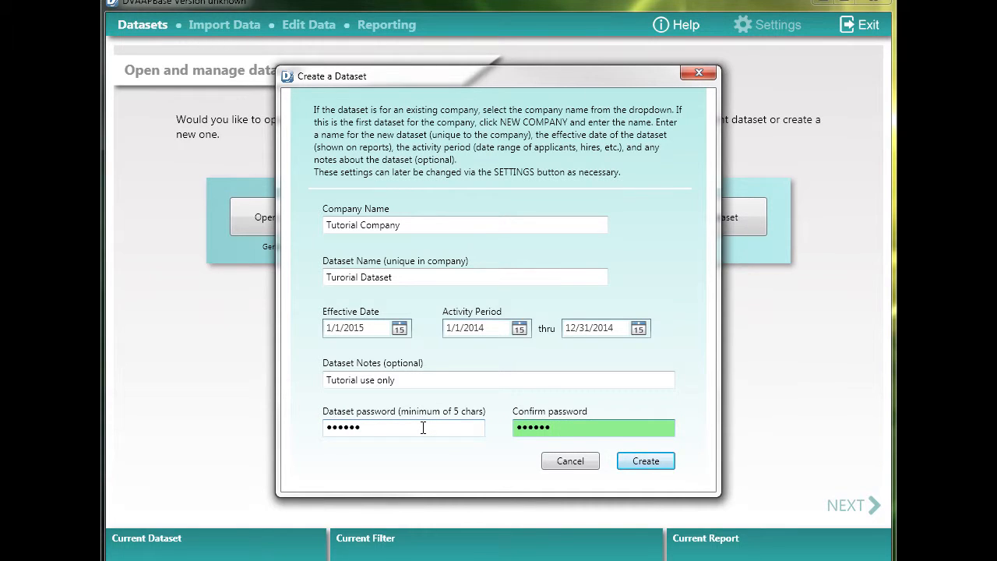
{"action": "left_click", "coordinate": [651, 463]}
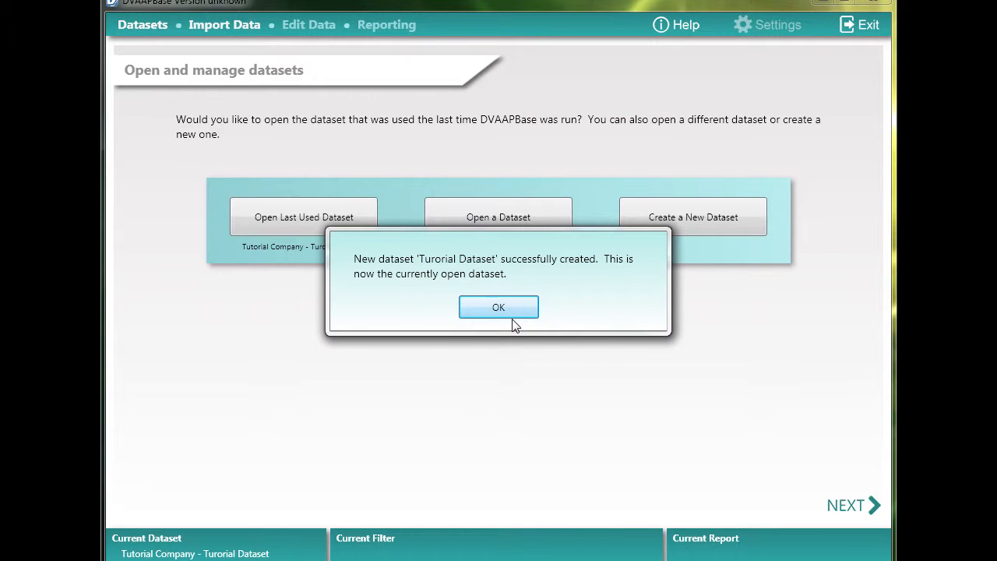
{"action": "left_click", "coordinate": [510, 313]}
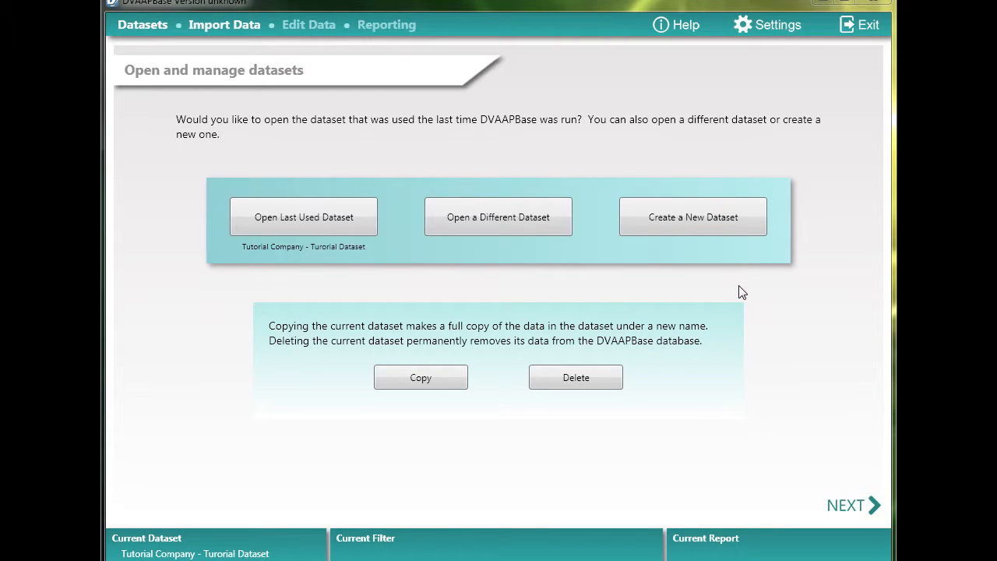
Open Tutorial Company's "Turorial Dataset" through the different-dataset option, entering its dataset password
{"action": "left_click", "coordinate": [501, 221]}
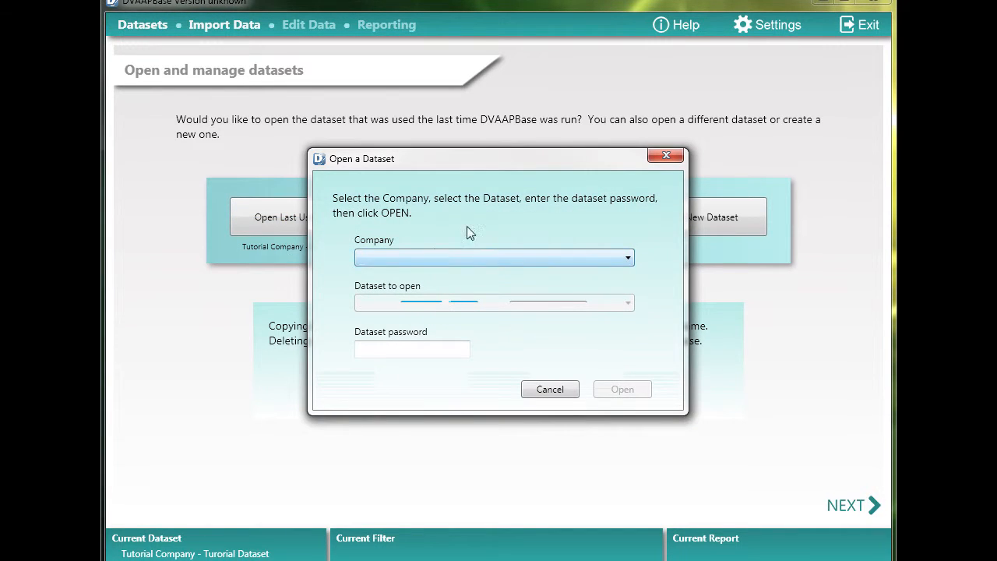
{"action": "left_click", "coordinate": [506, 258]}
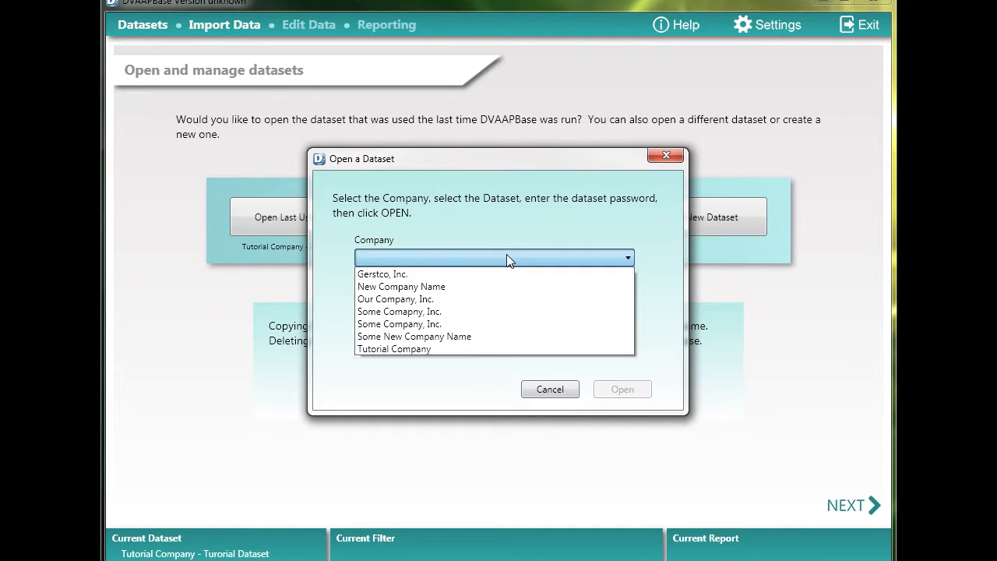
{"action": "left_click", "coordinate": [436, 348]}
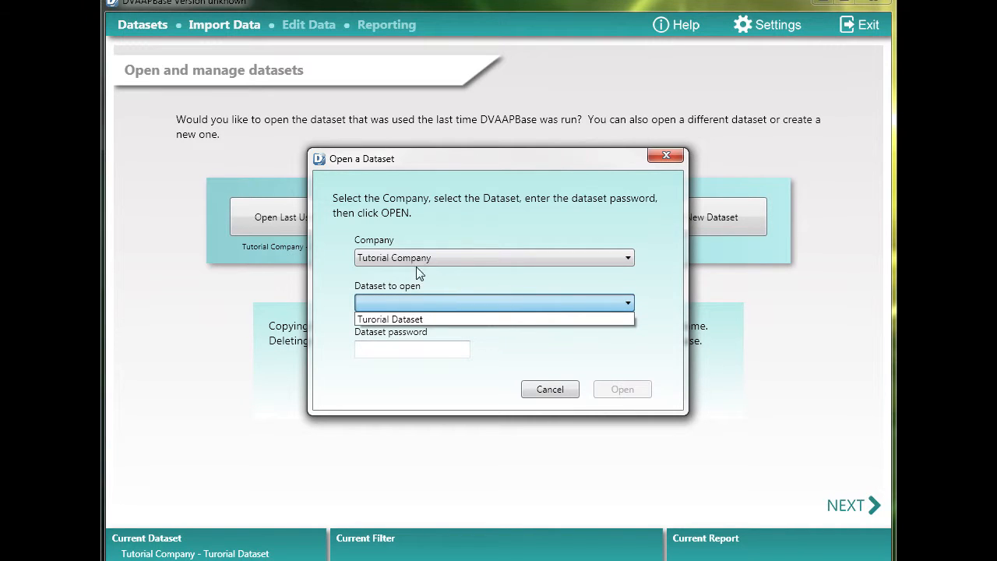
{"action": "left_click", "coordinate": [440, 319]}
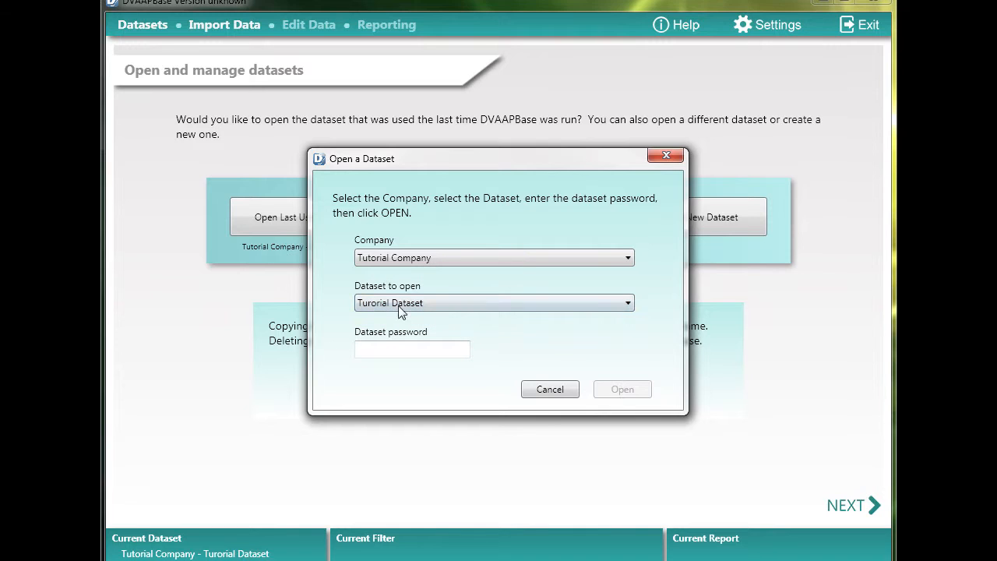
{"action": "left_click", "coordinate": [425, 348]}
{"action": "type", "text": "••••••"}
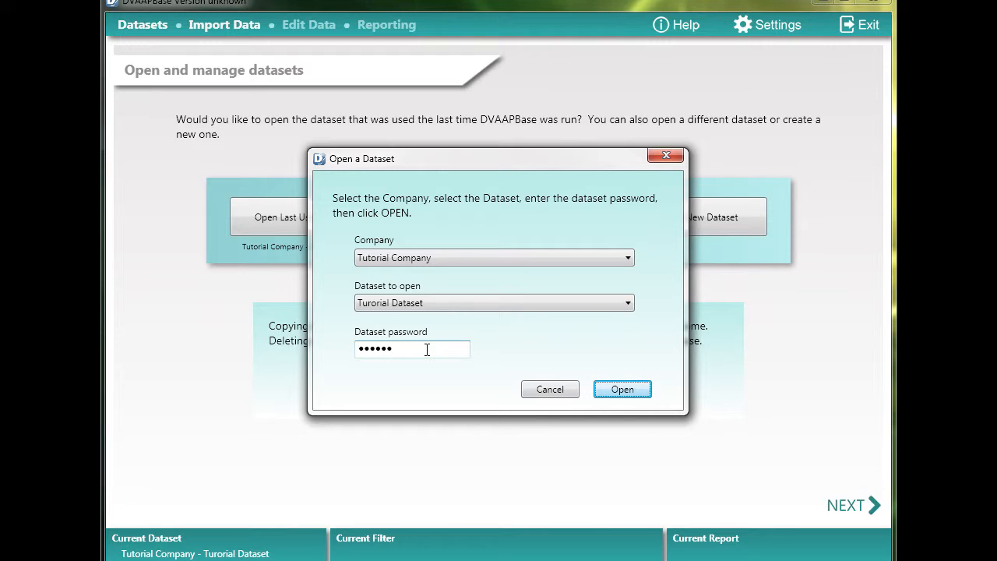
{"action": "left_click", "coordinate": [620, 394]}
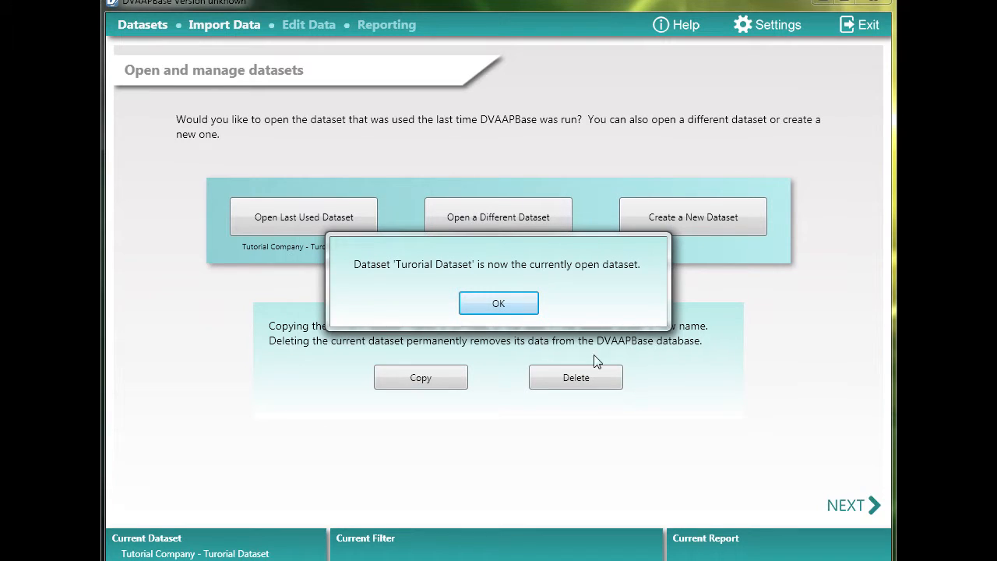
{"action": "left_click", "coordinate": [499, 303]}
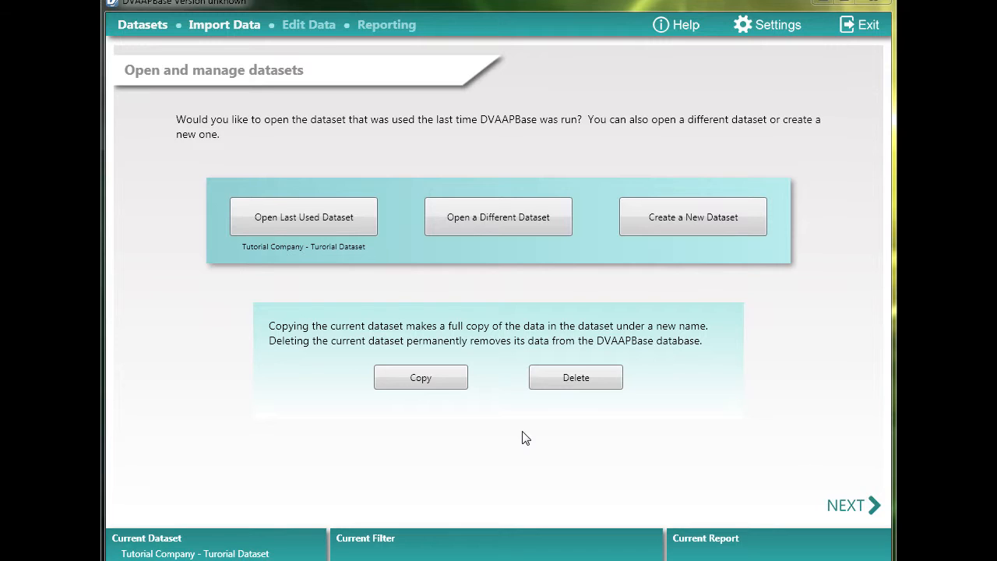
Copy the current dataset with its suggested name, dates and notes, entering and confirming a dataset password for the copy
{"action": "left_click", "coordinate": [444, 378]}
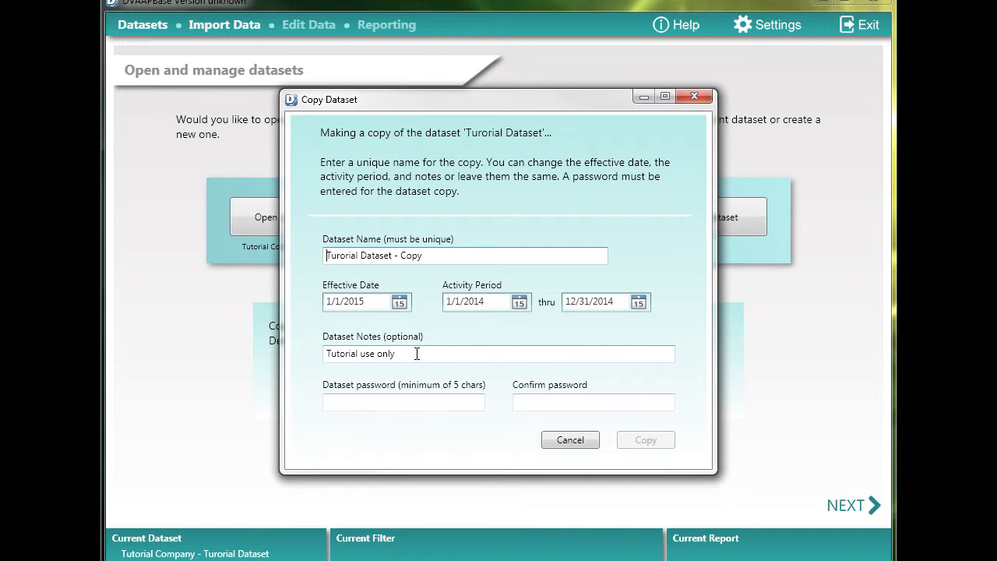
{"action": "left_click", "coordinate": [443, 403]}
{"action": "type", "text": "••••••"}
{"action": "key", "text": "Tab"}
{"action": "type", "text": "••••••"}
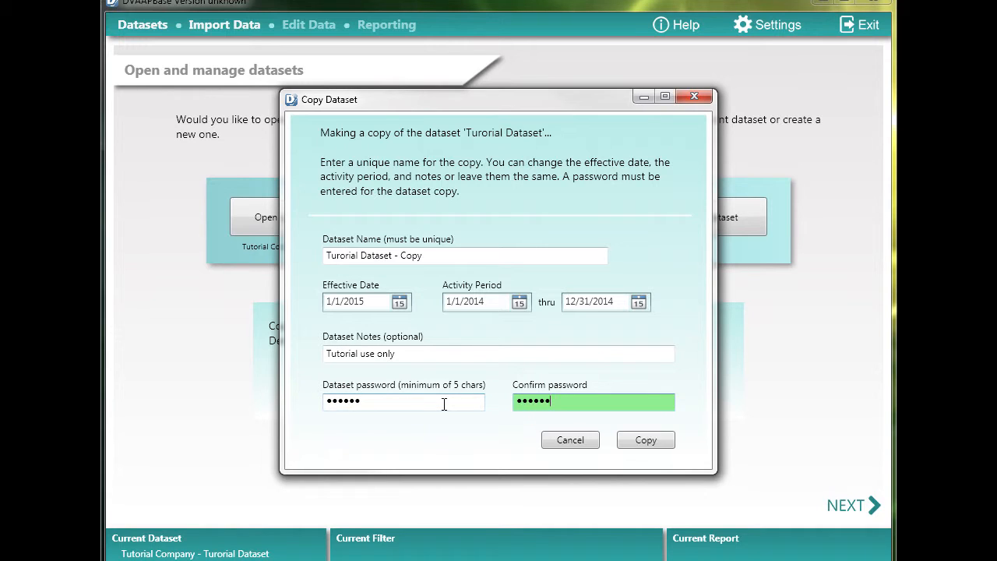
{"action": "left_click", "coordinate": [646, 441]}
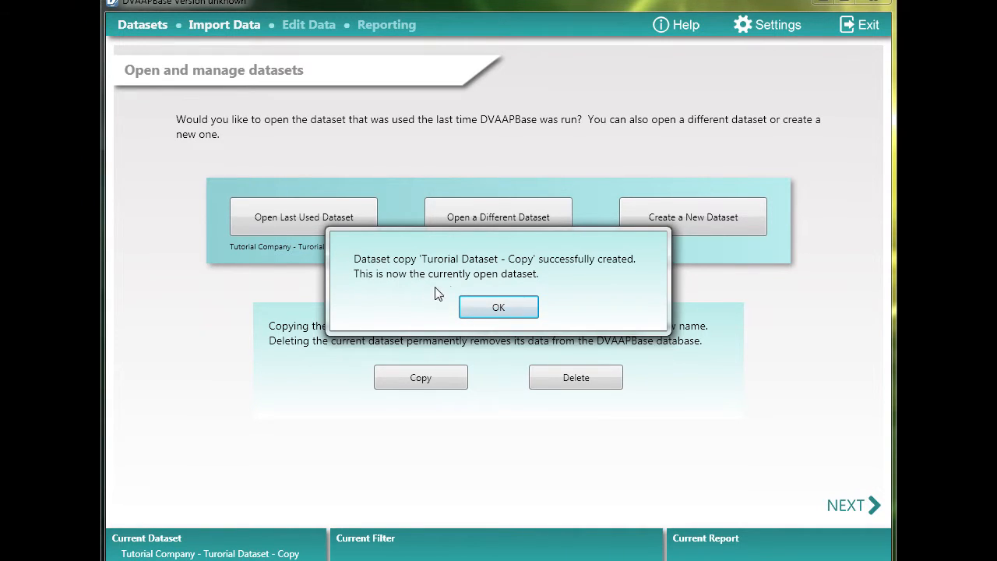
{"action": "left_click", "coordinate": [504, 307]}
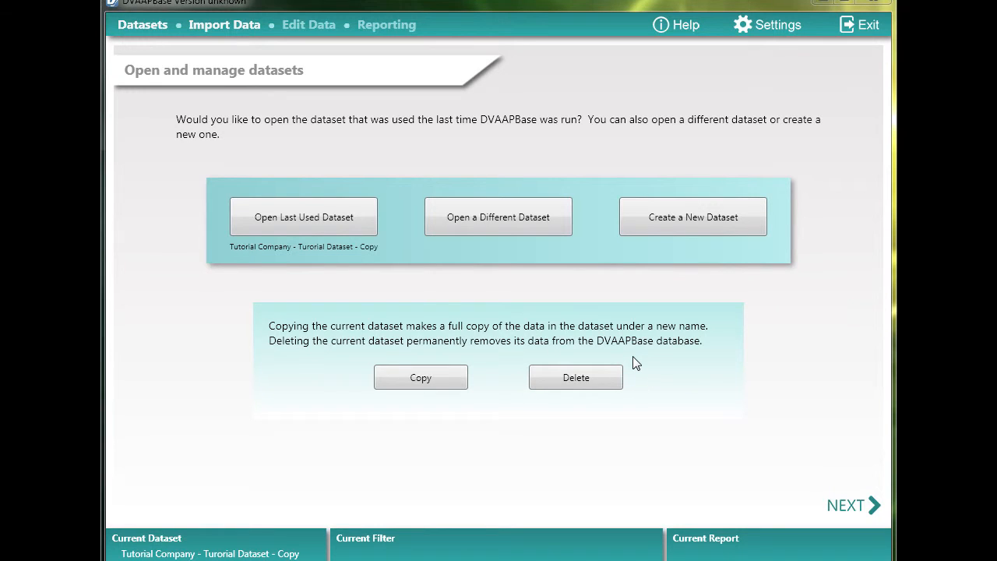
Permanently delete the currently open dataset "Turorial Dataset - Copy" from the database
{"action": "left_click", "coordinate": [590, 381]}
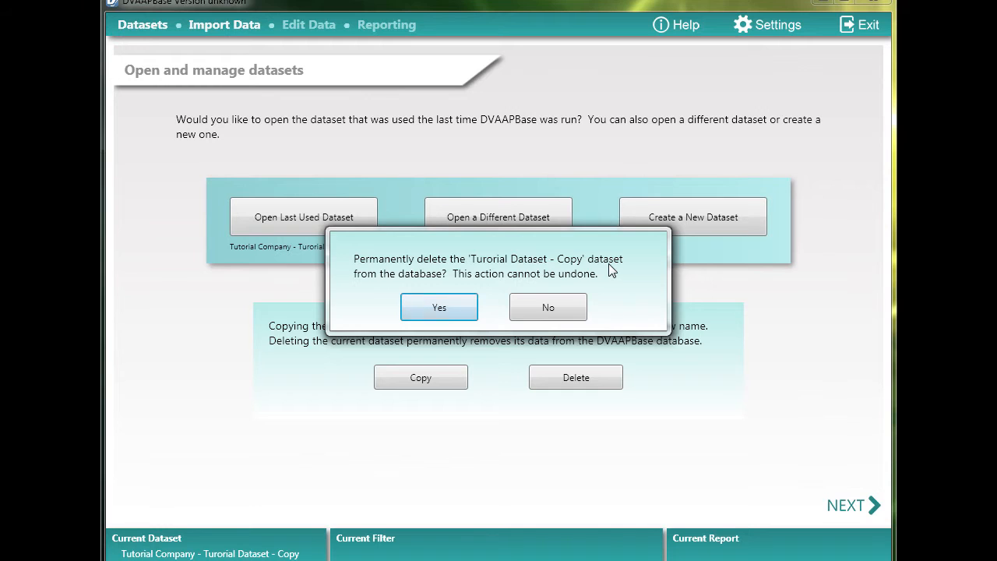
{"action": "left_click", "coordinate": [446, 312]}
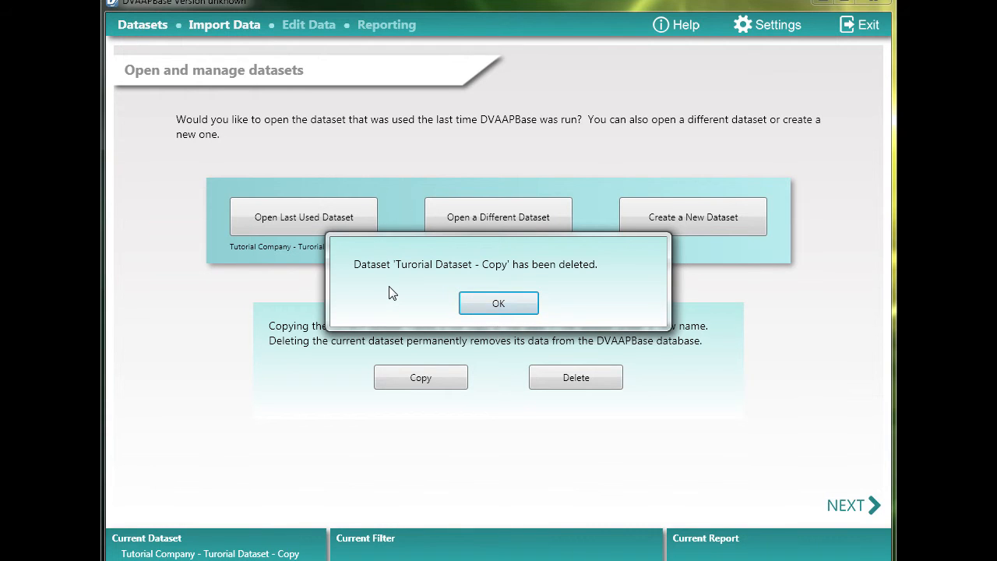
{"action": "left_click", "coordinate": [512, 304]}
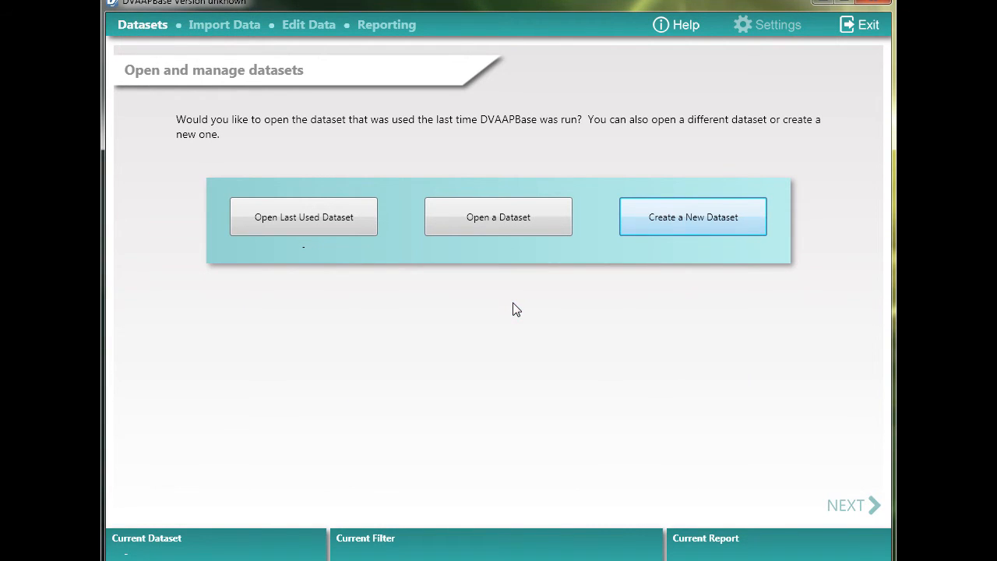